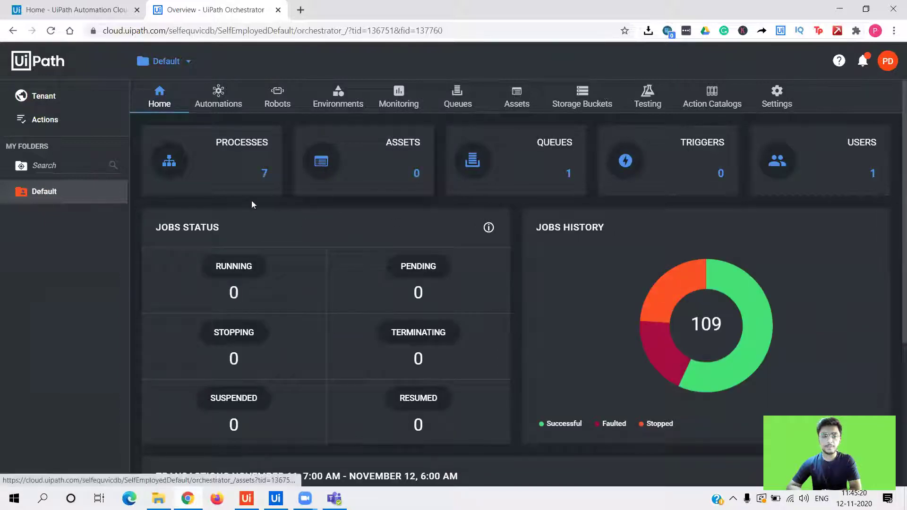
Review the machines and robots registered at the tenant level.
click(99, 106)
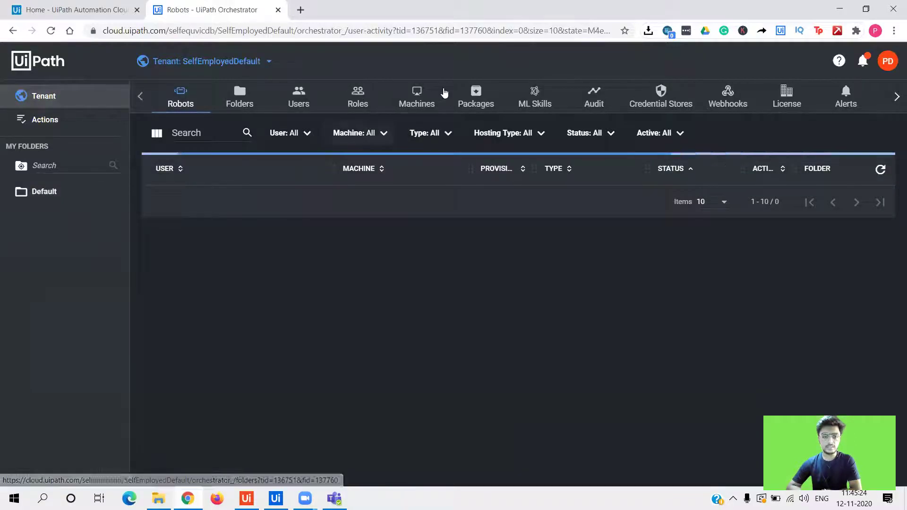
click(430, 105)
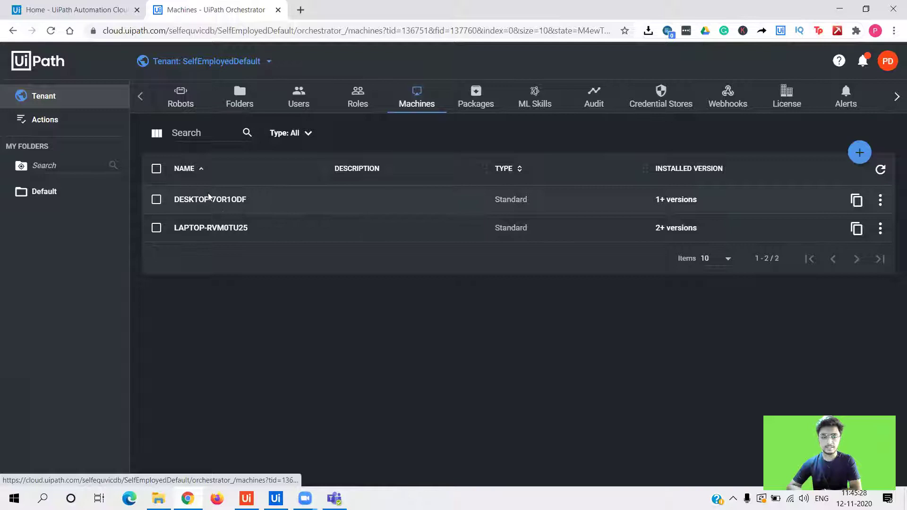
click(179, 102)
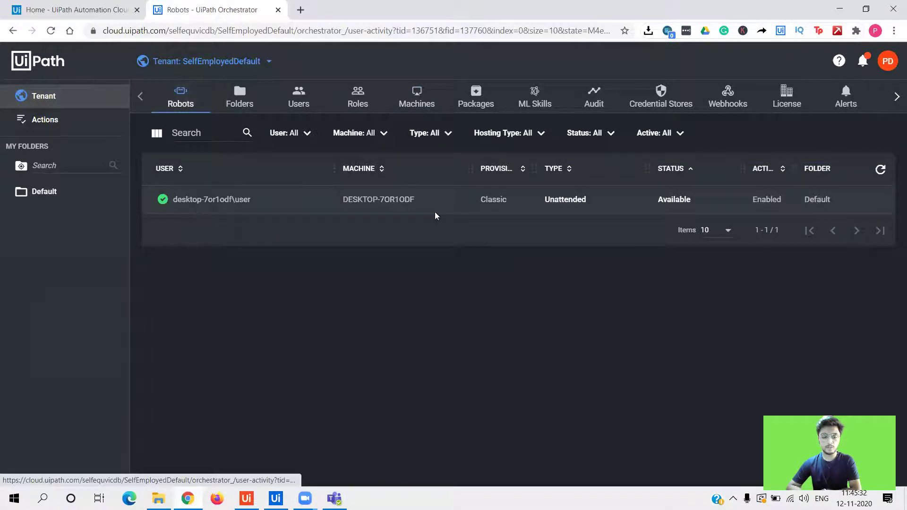
Check the type options offered for a new standard robot in the Default folder, and cancel the creation.
click(99, 198)
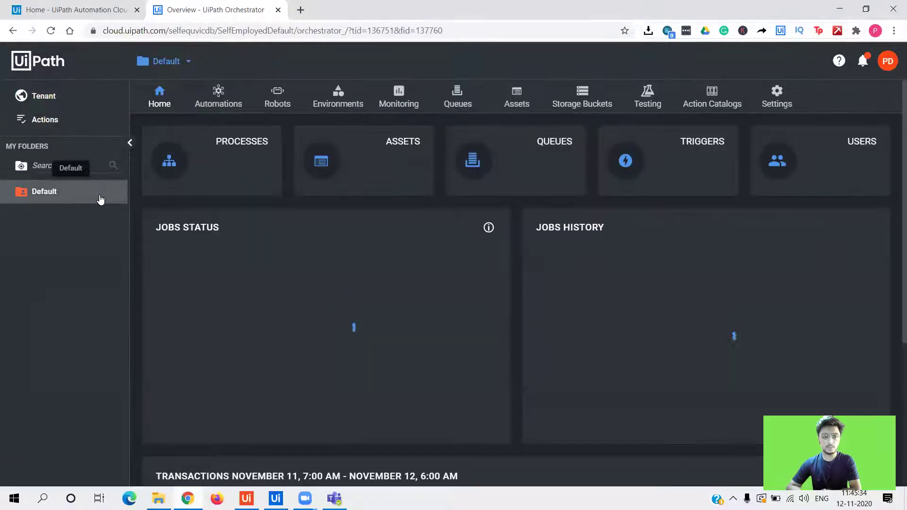
click(278, 105)
click(859, 152)
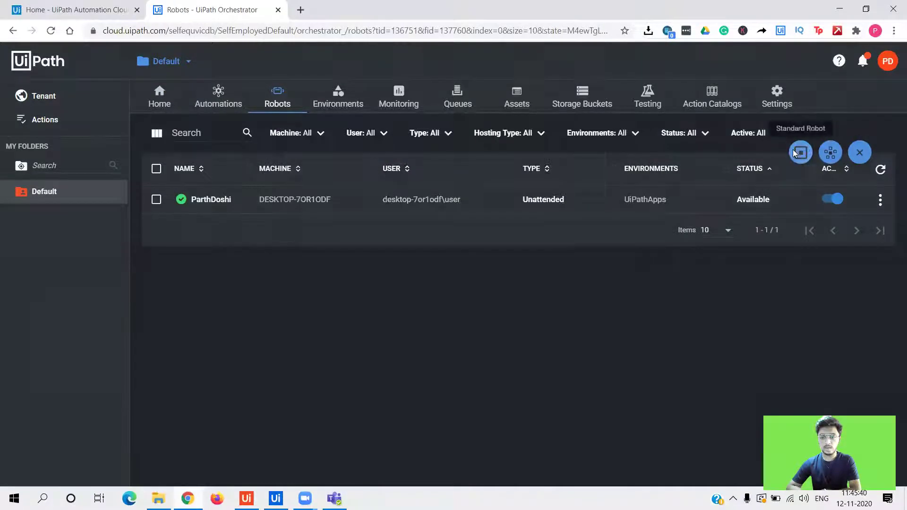
click(799, 151)
click(368, 206)
click(332, 284)
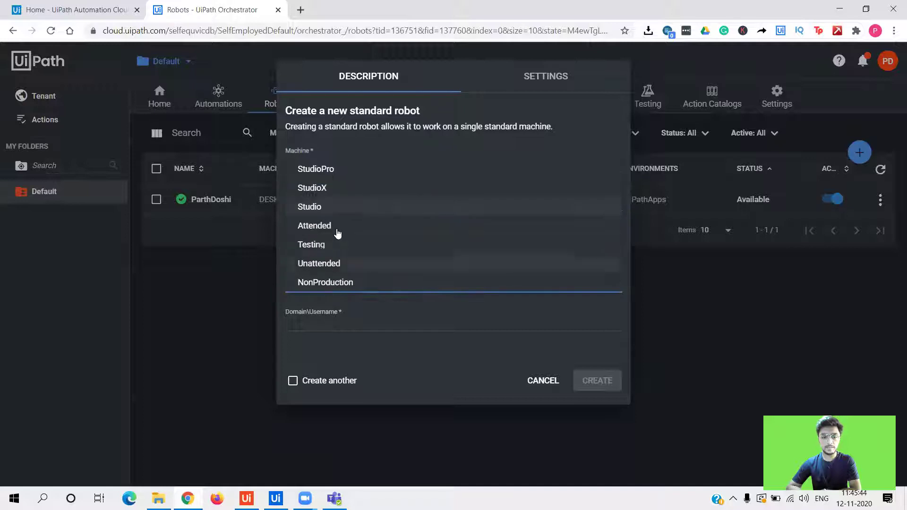
click(531, 377)
click(533, 377)
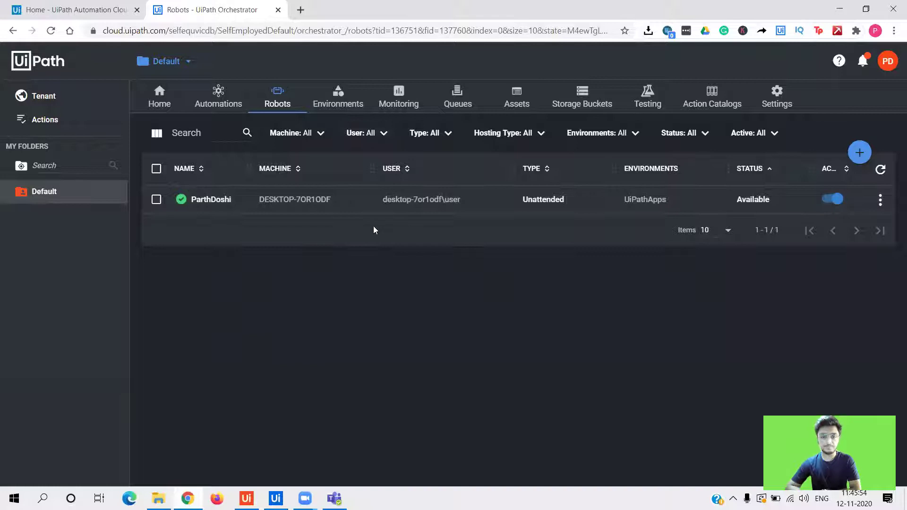
Switch to Command Prompt, run whoami to check the machine's domain and username, and close it.
click(14, 497)
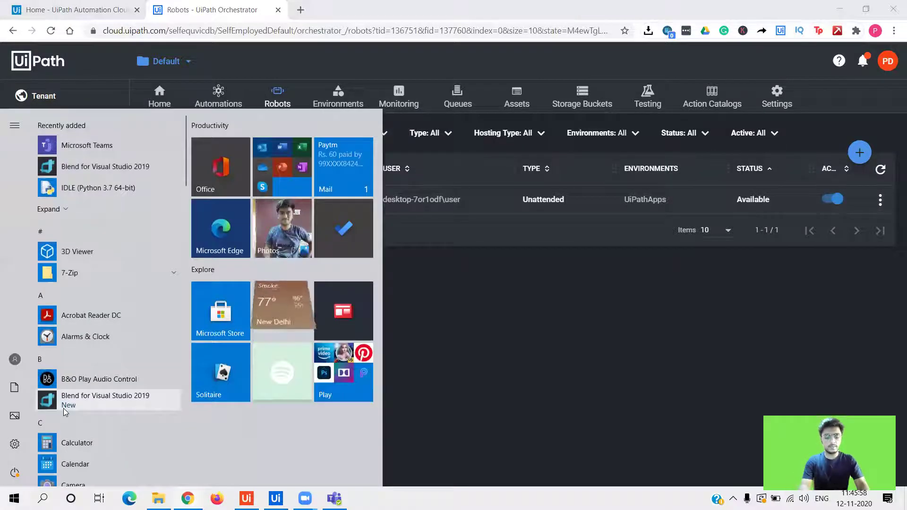
text(cmd)
key(Return)
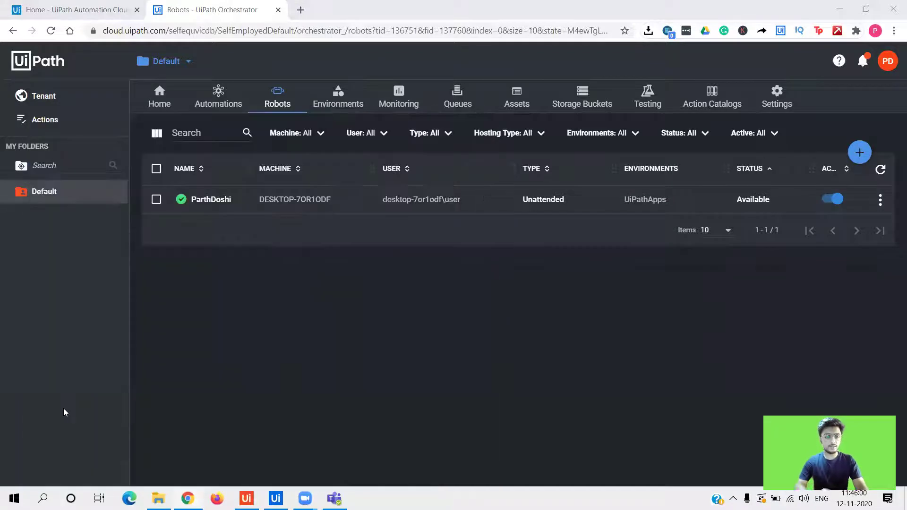
text(whoami)
key(Return)
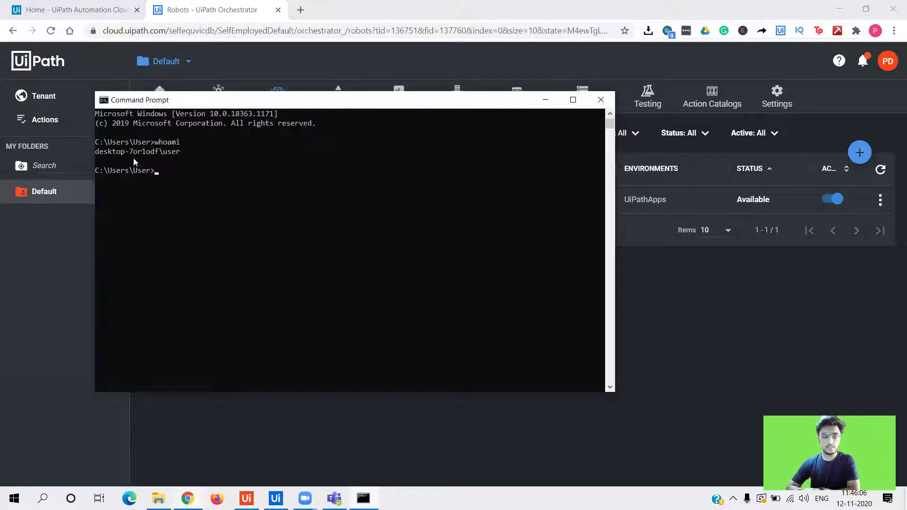
click(601, 100)
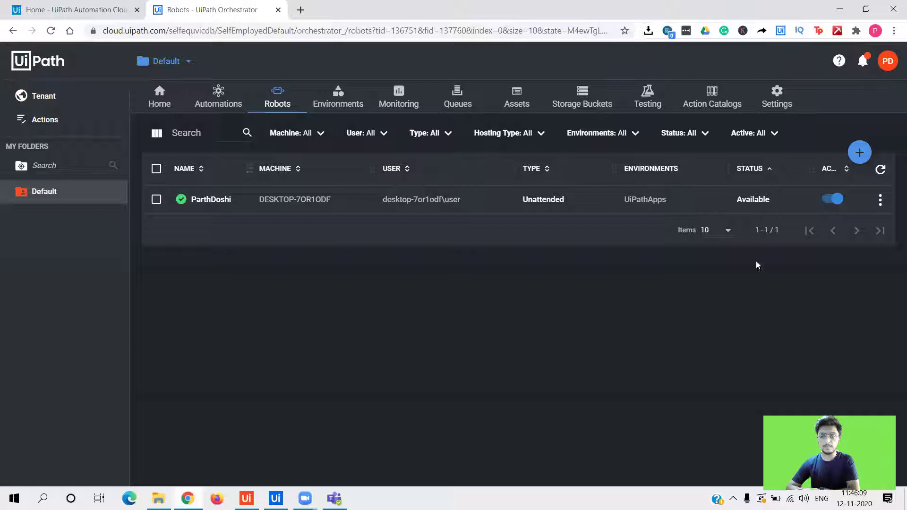
Open the unattended robot for editing, clear its password, inspect the domain username, and cancel the edit.
click(880, 199)
click(812, 229)
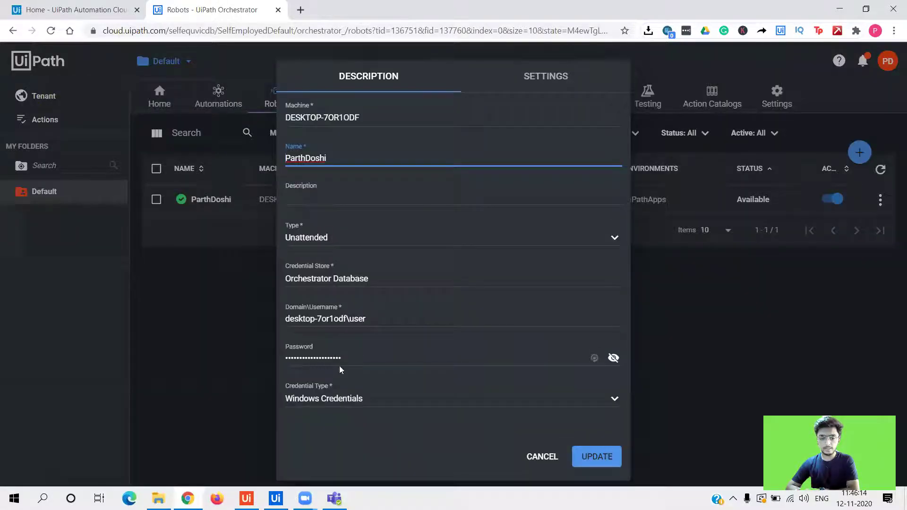
double_click(349, 361)
key(BackSpace)
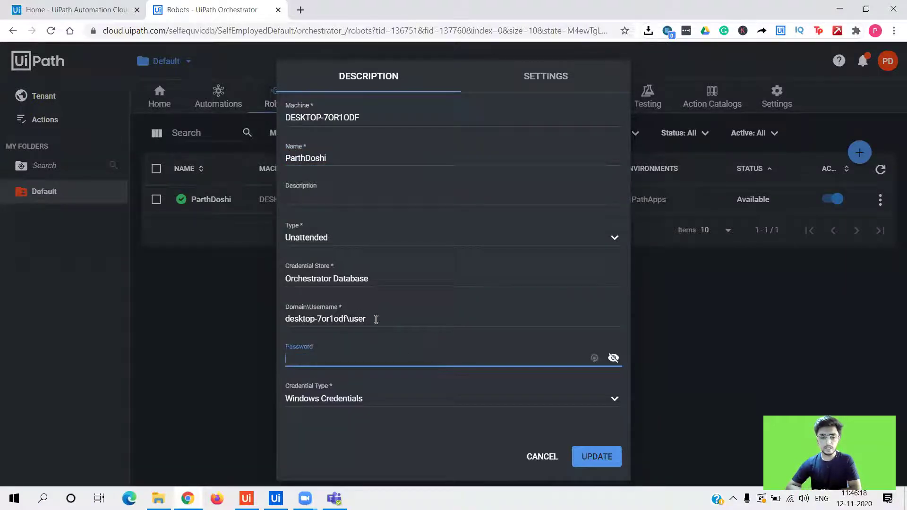
drag(376, 319, 278, 324)
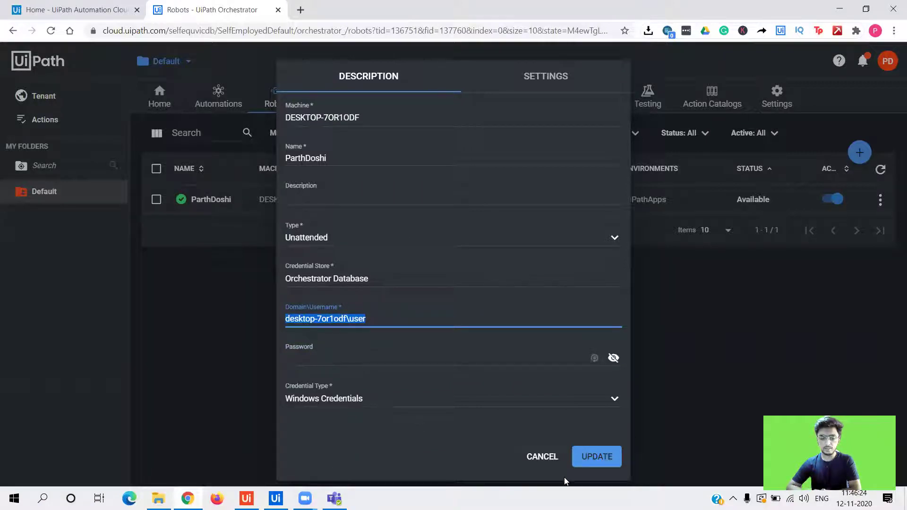
click(542, 457)
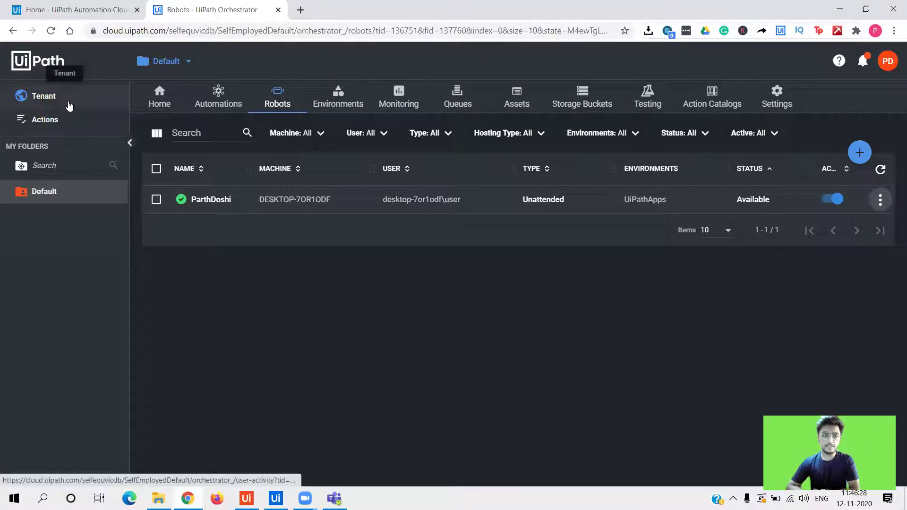
Look over the tenant's machines again and return to the robots of the Default folder.
click(69, 105)
click(416, 101)
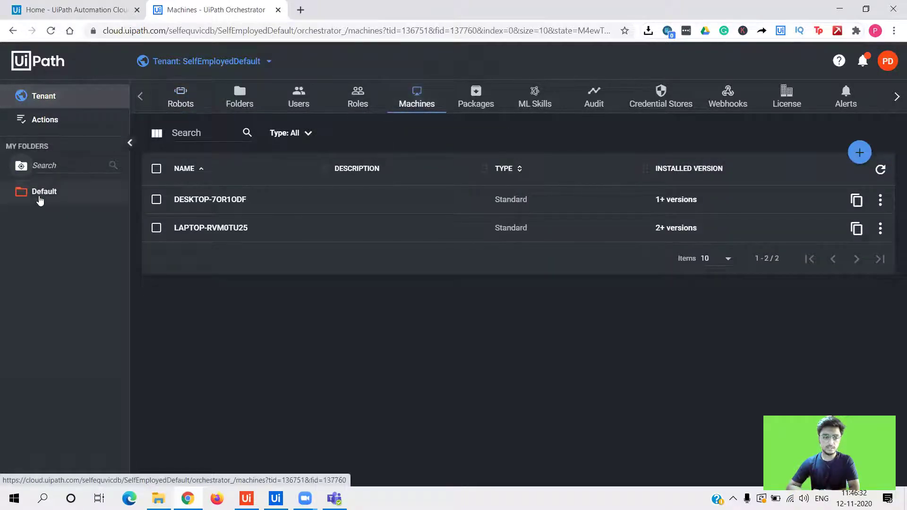
click(40, 199)
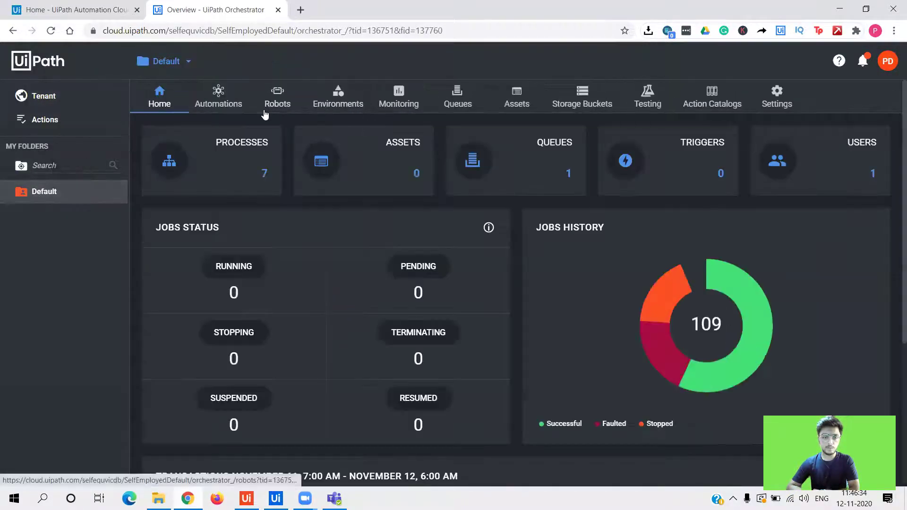
click(265, 115)
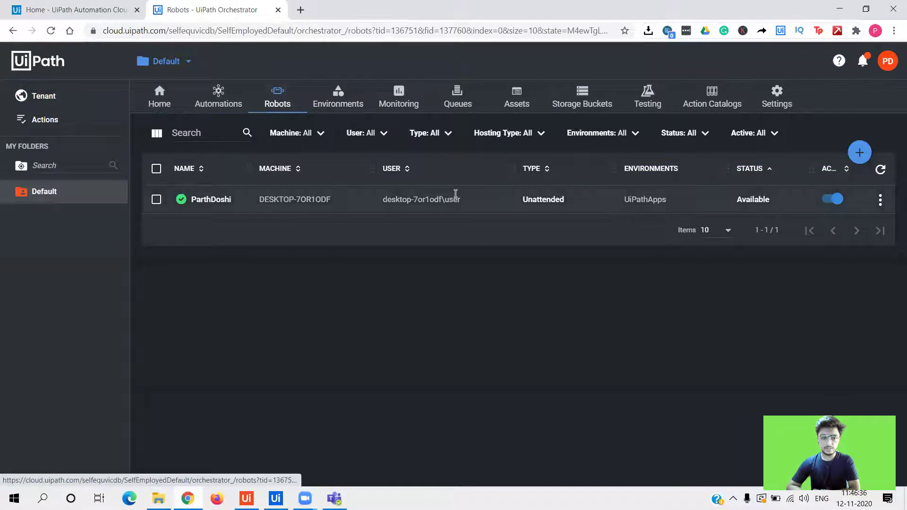
Open the job start settings for Live Inventory Dashboard, try specific and dynamic robot allocation, and leave without starting the job.
click(231, 98)
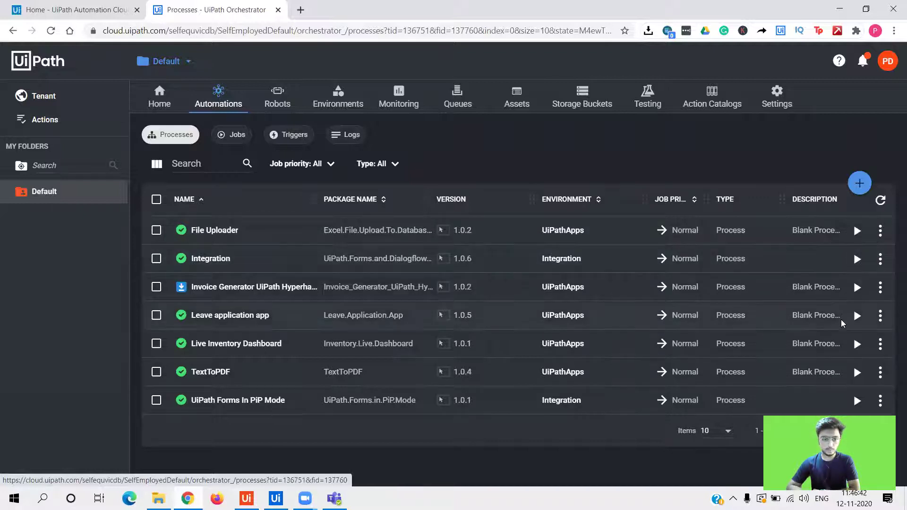
click(855, 344)
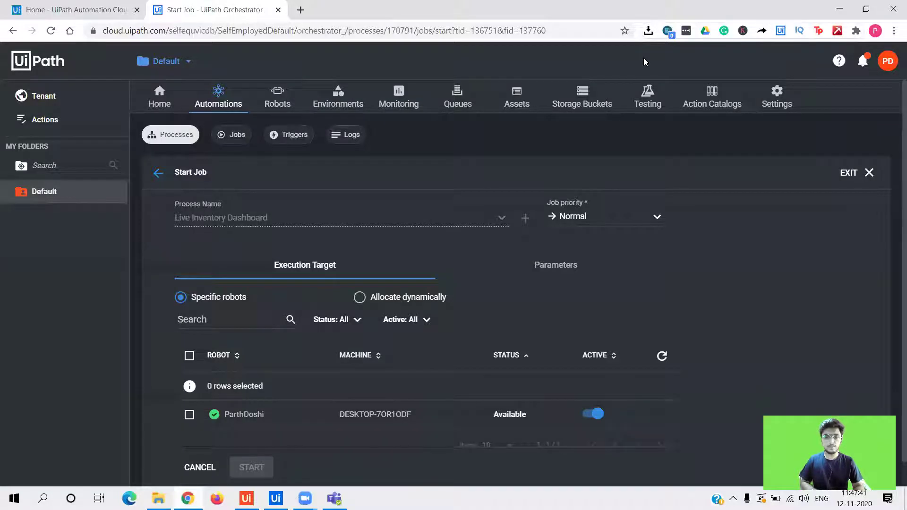
scroll(850, 307, down, 1)
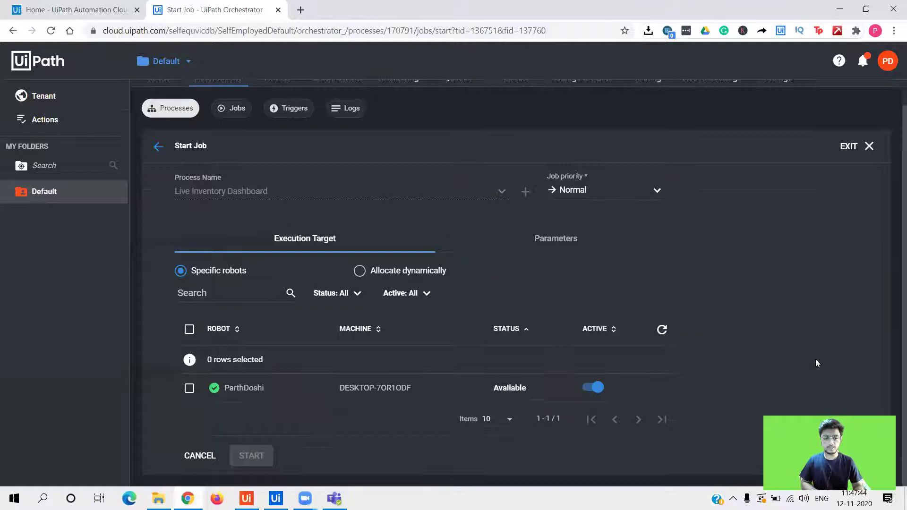
click(189, 391)
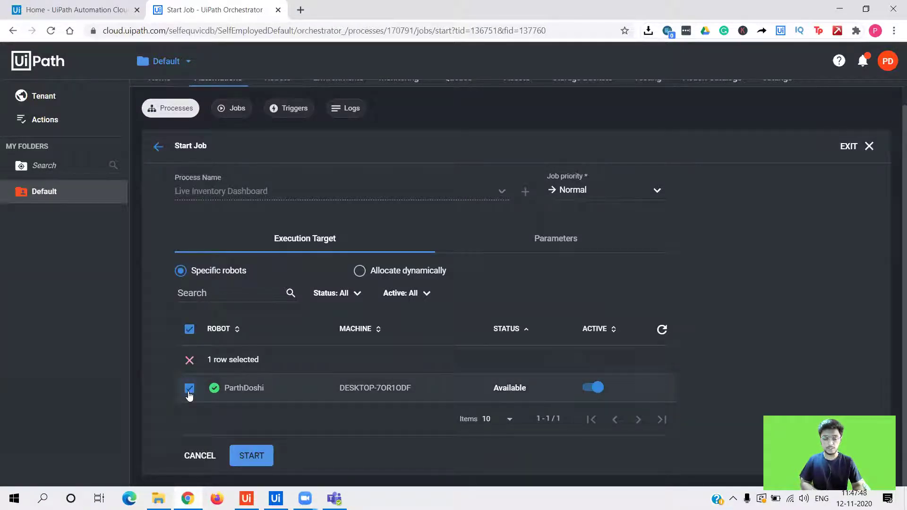
click(359, 270)
click(215, 296)
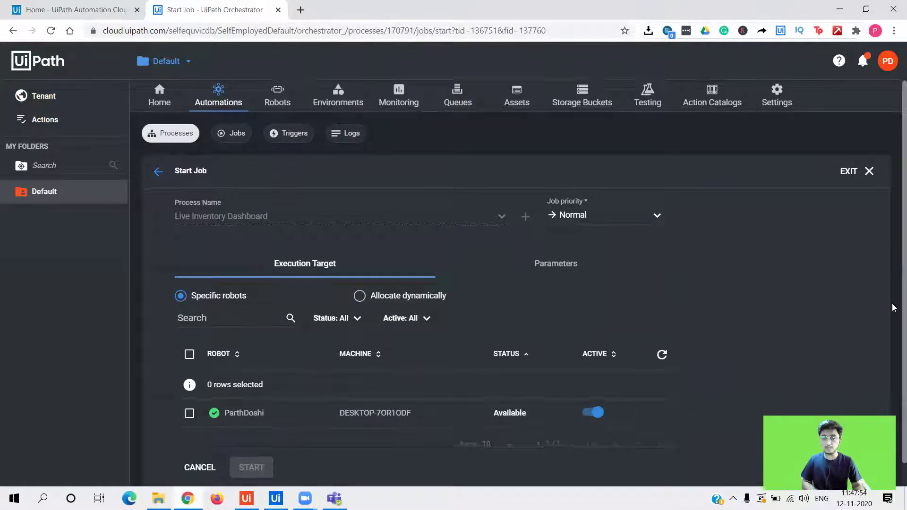
scroll(893, 305, down, 1)
click(158, 146)
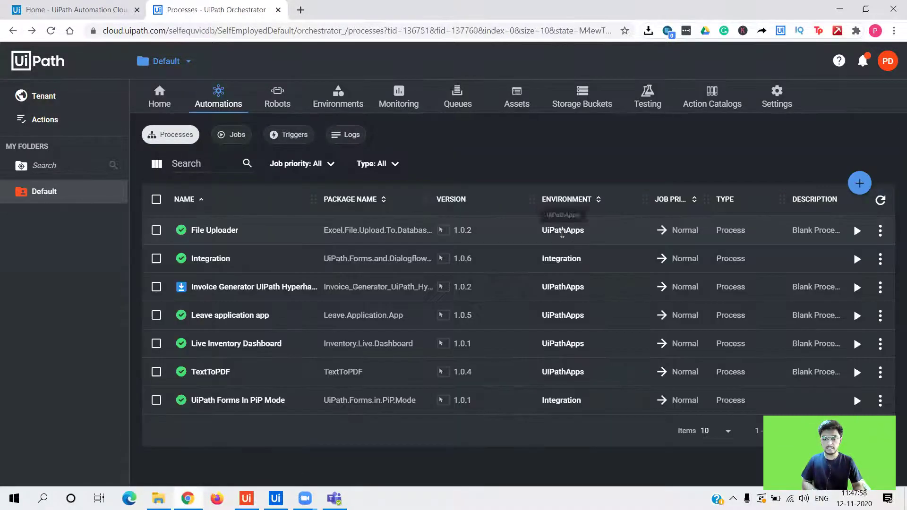
drag(543, 230, 636, 231)
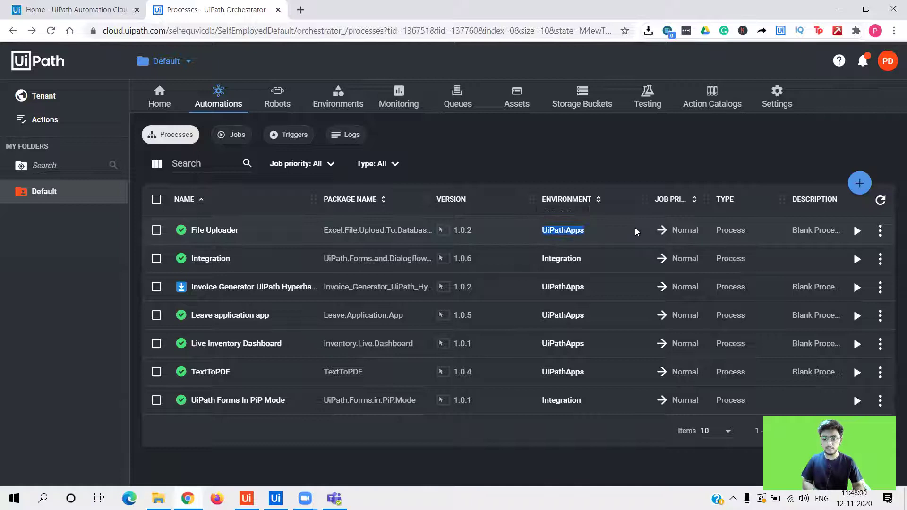
click(559, 171)
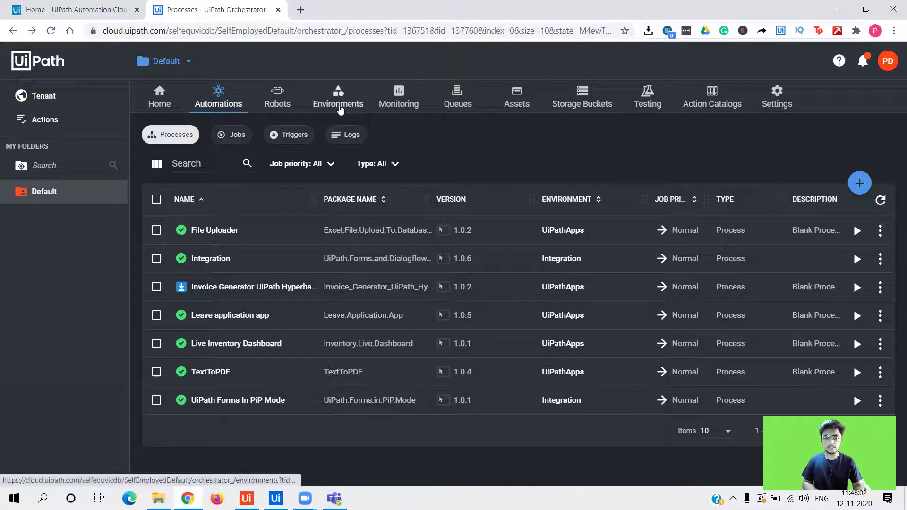
Create an environment named YouTubeVideo with the description Testing in the Default folder.
click(338, 99)
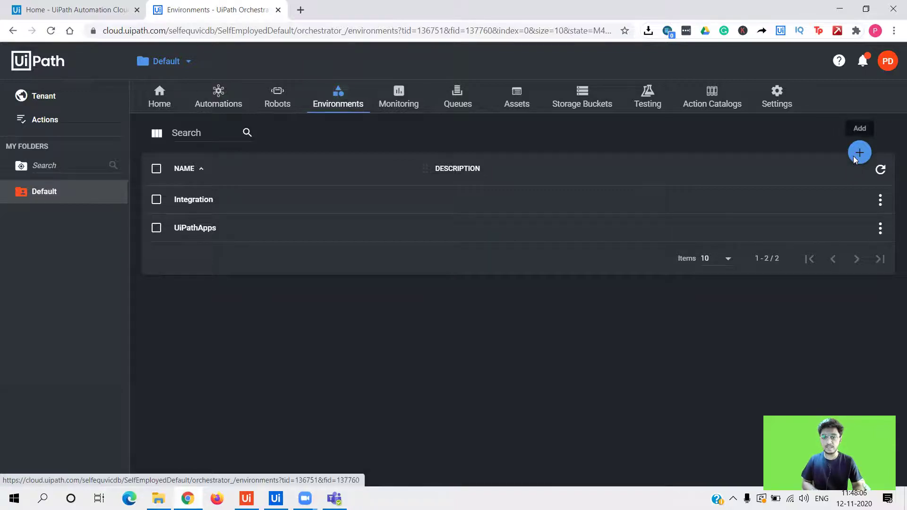
click(853, 156)
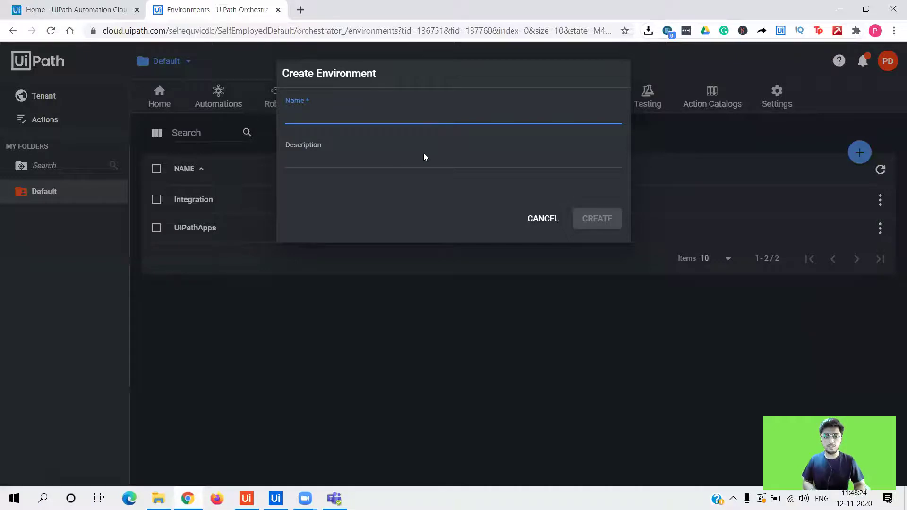
click(424, 159)
click(363, 117)
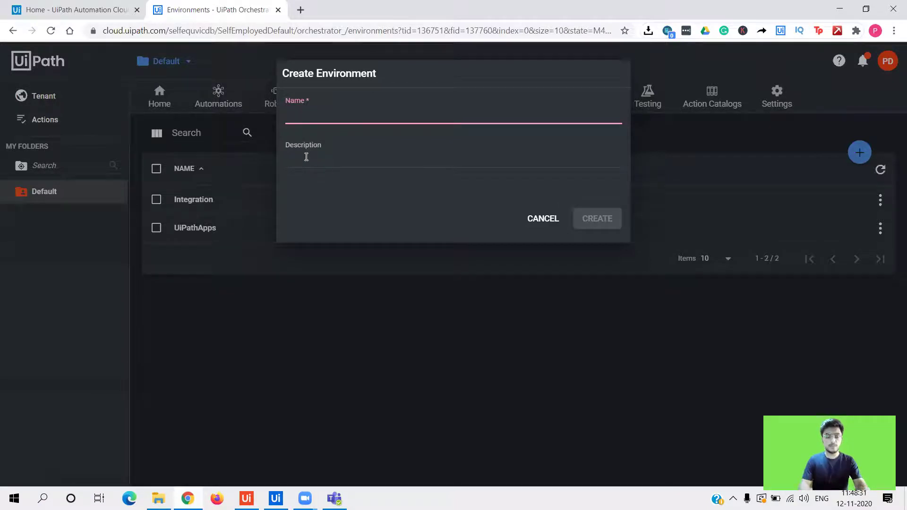
text(YouTubeVideo)
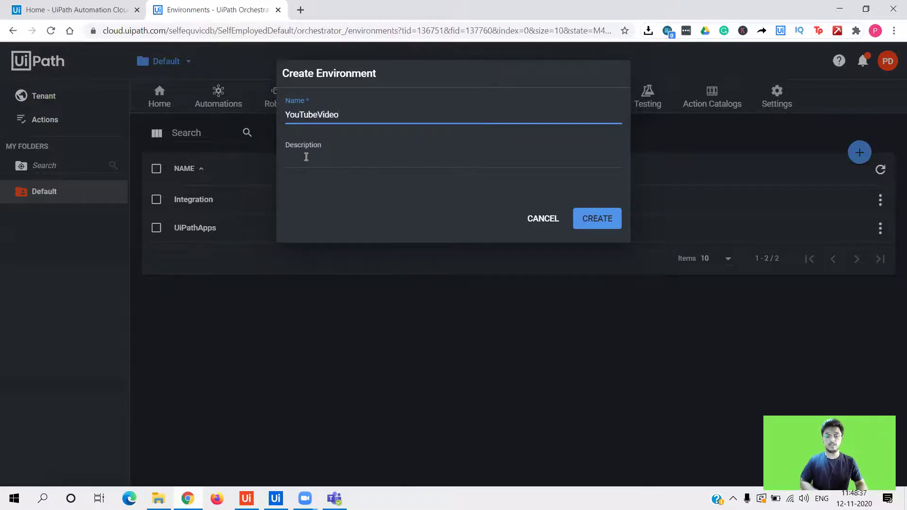
click(306, 157)
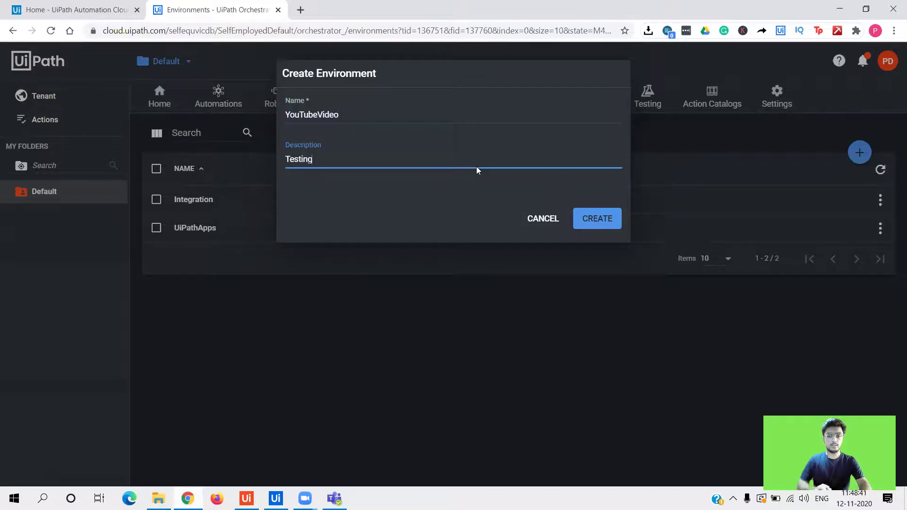
click(608, 221)
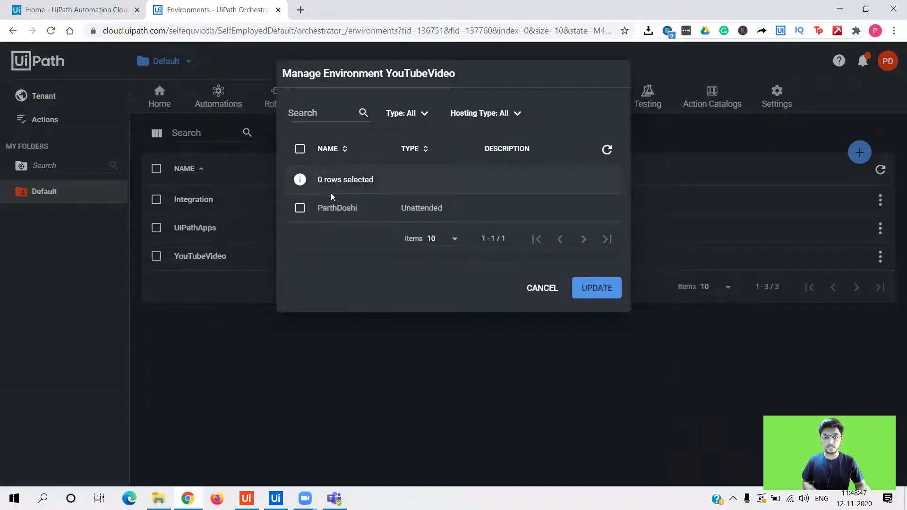
Toggle the unattended robot's assignment to the YouTubeVideo environment and save the environment with no robot selected.
click(299, 208)
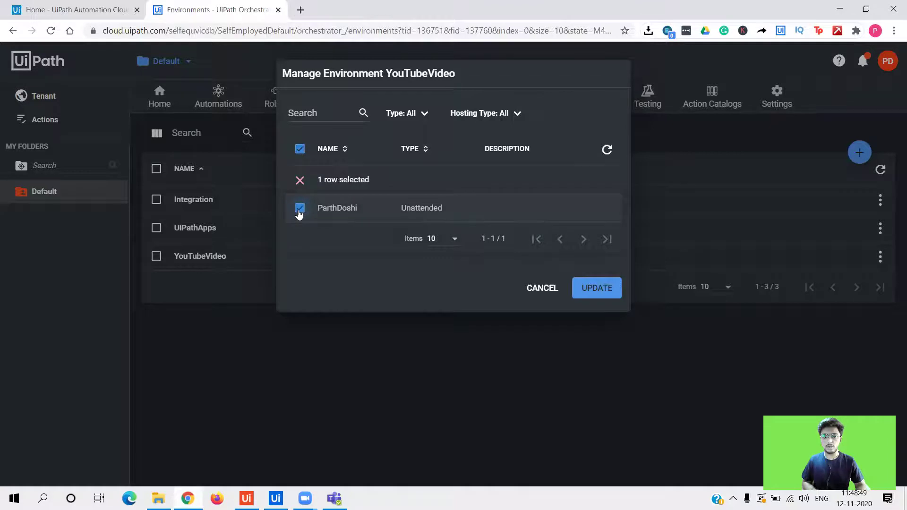
click(300, 210)
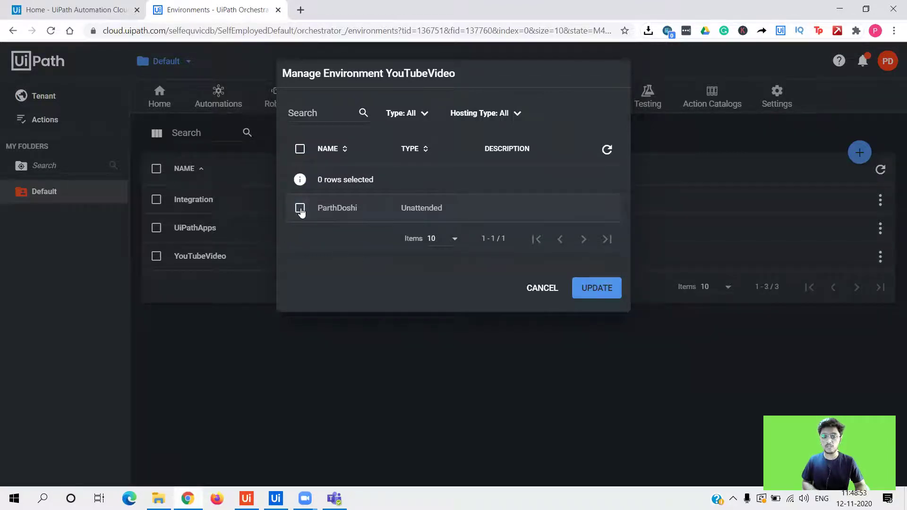
click(300, 211)
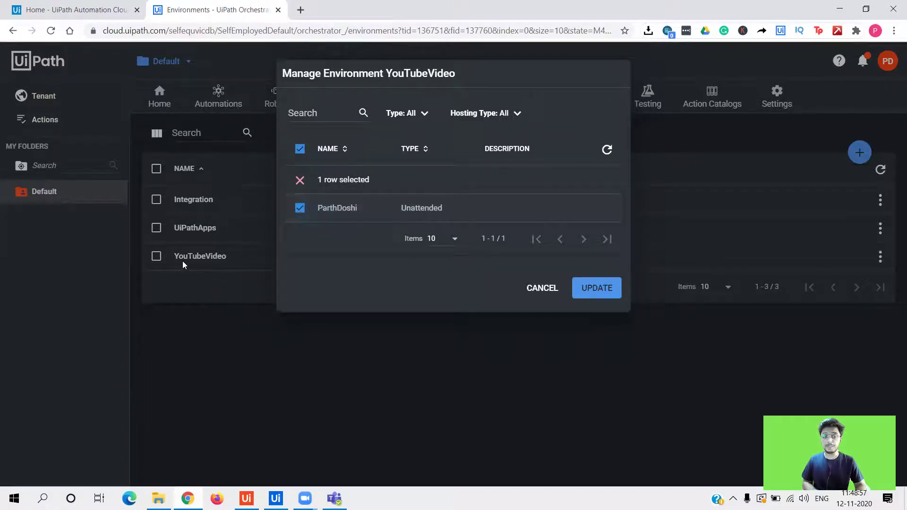
click(300, 210)
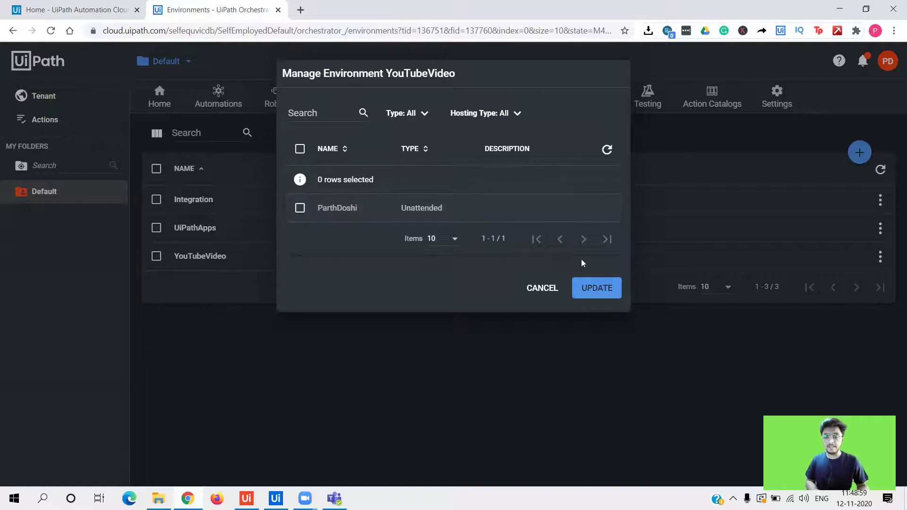
click(588, 296)
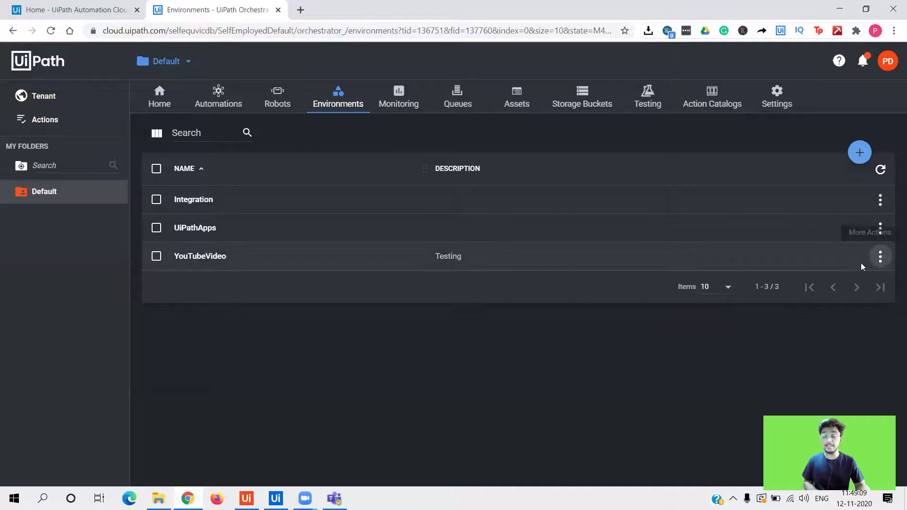
Manage the YouTubeVideo environment again, assign the unattended robot to it, and save the assignment.
click(878, 257)
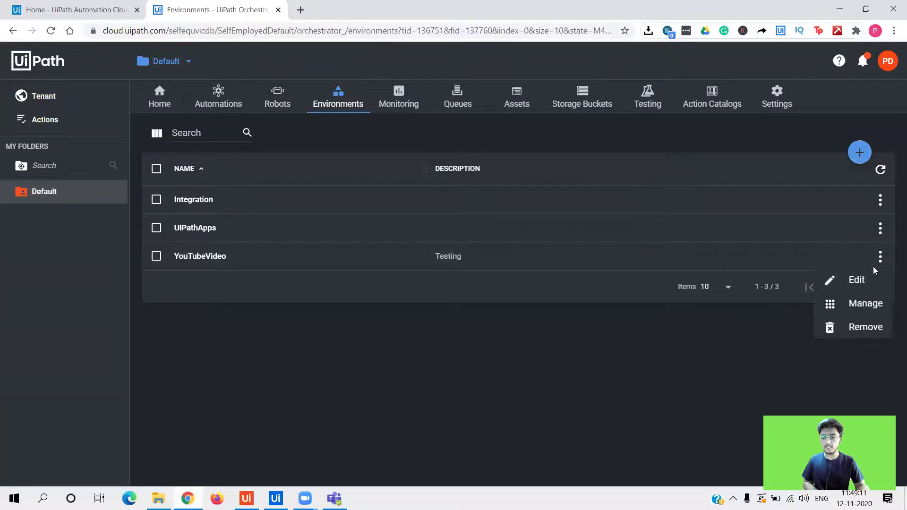
click(848, 304)
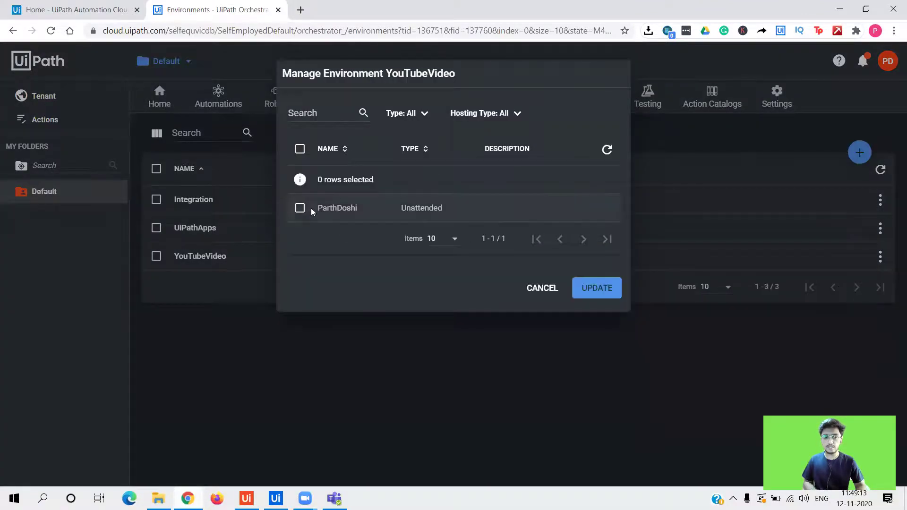
click(299, 210)
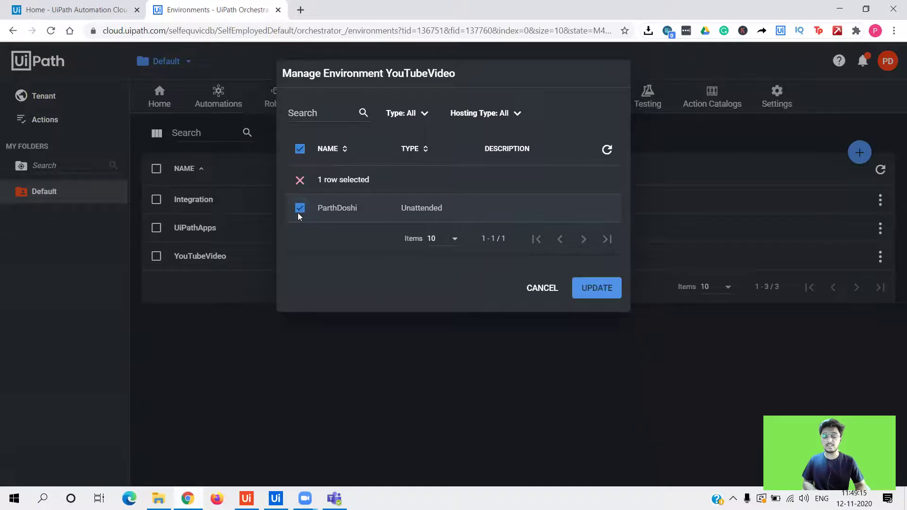
click(598, 289)
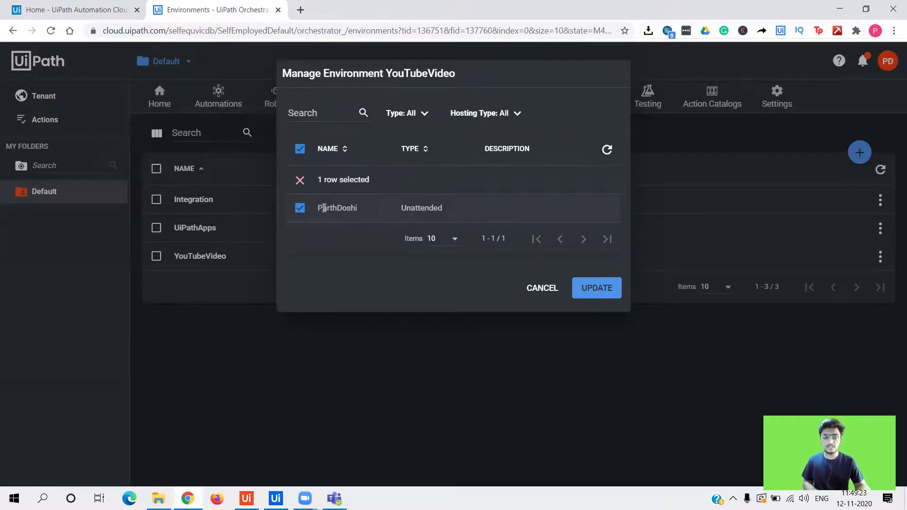
click(598, 287)
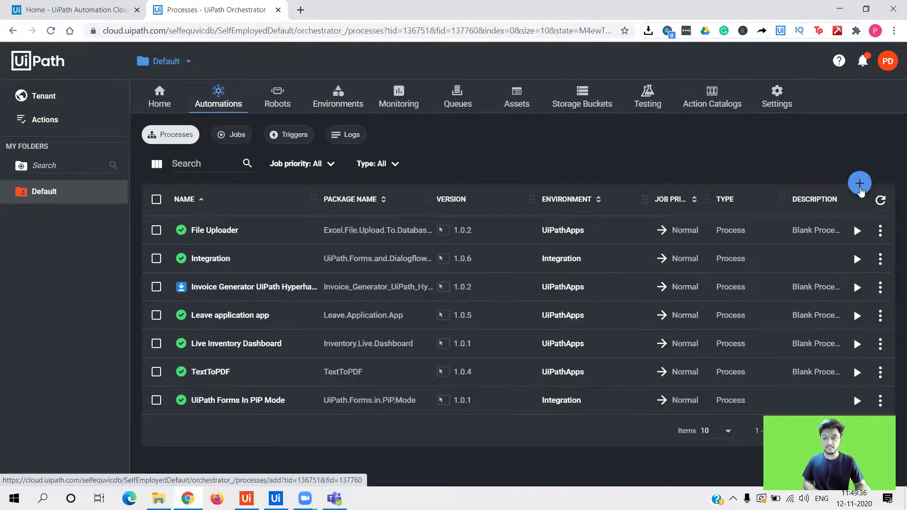
Start adding a process from the Automation.challenge package and assign it to the YouTubeVideo environment.
click(859, 188)
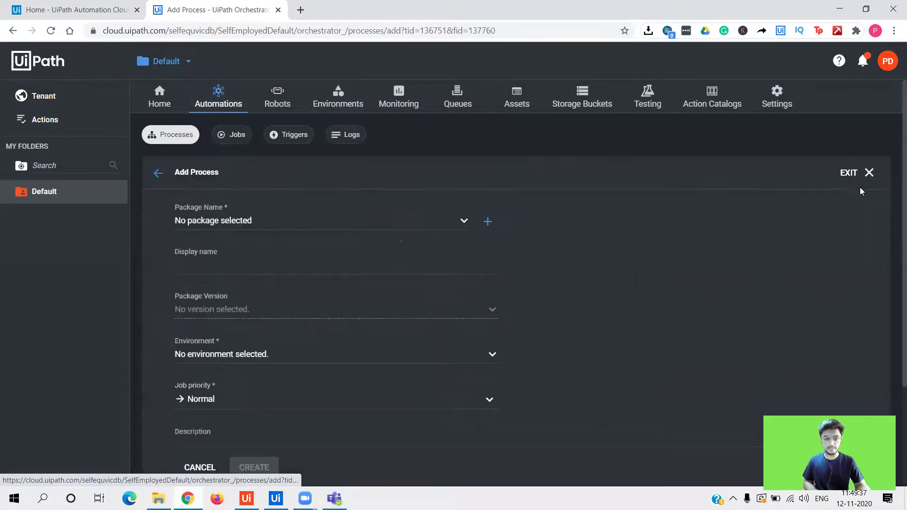
click(463, 219)
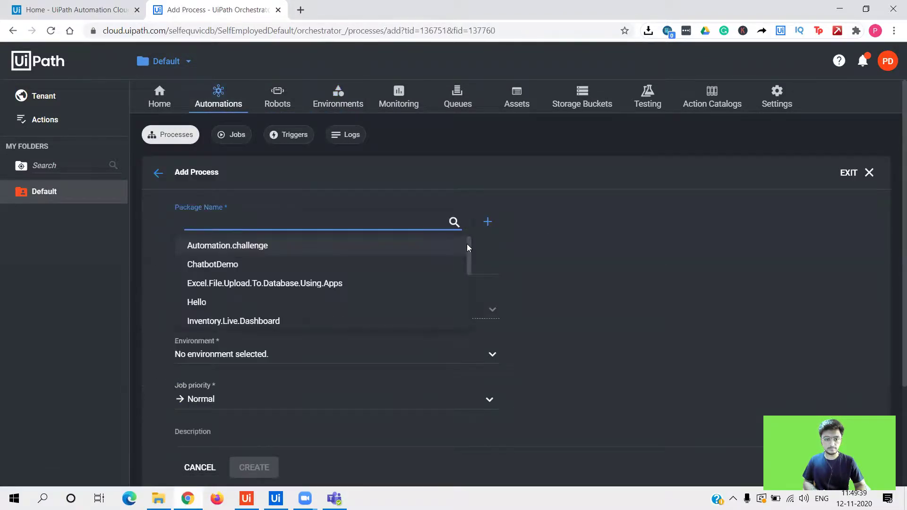
click(426, 246)
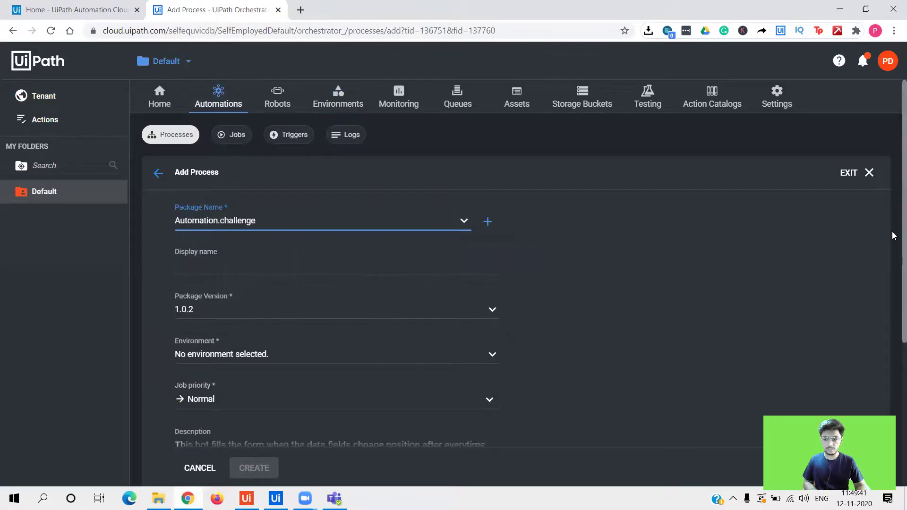
scroll(793, 259, down, 3)
click(352, 209)
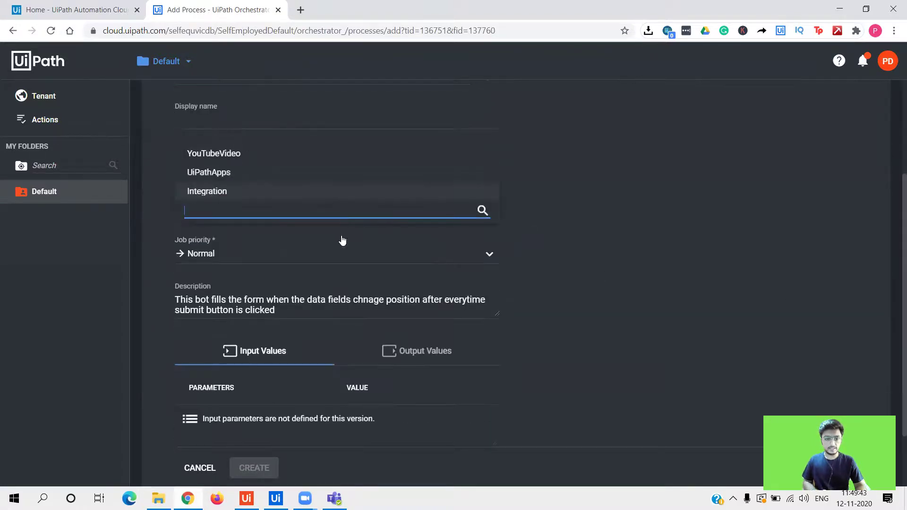
click(320, 163)
scroll(893, 283, down, 2)
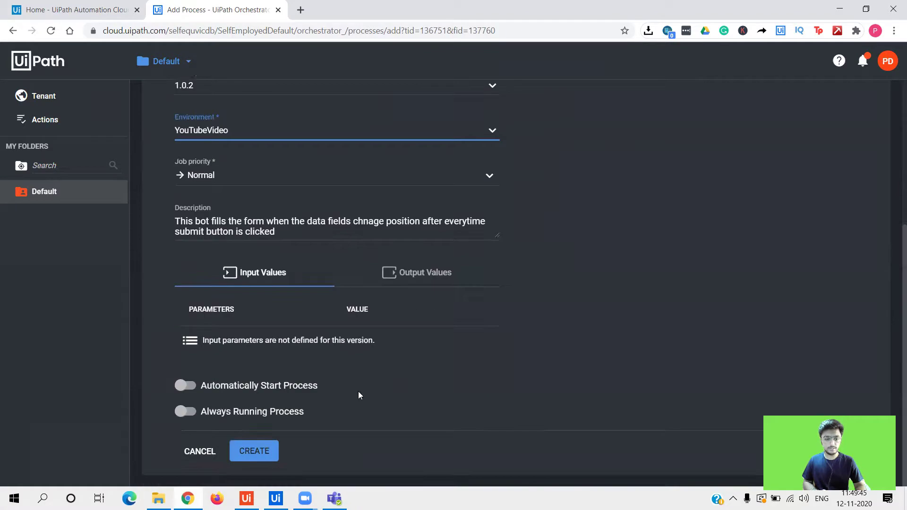
Enable Automatically Start Process, review the new process's settings, and create it with the display name left empty.
click(186, 386)
scroll(895, 154, up, 1)
scroll(893, 154, up, 3)
scroll(892, 236, down, 3)
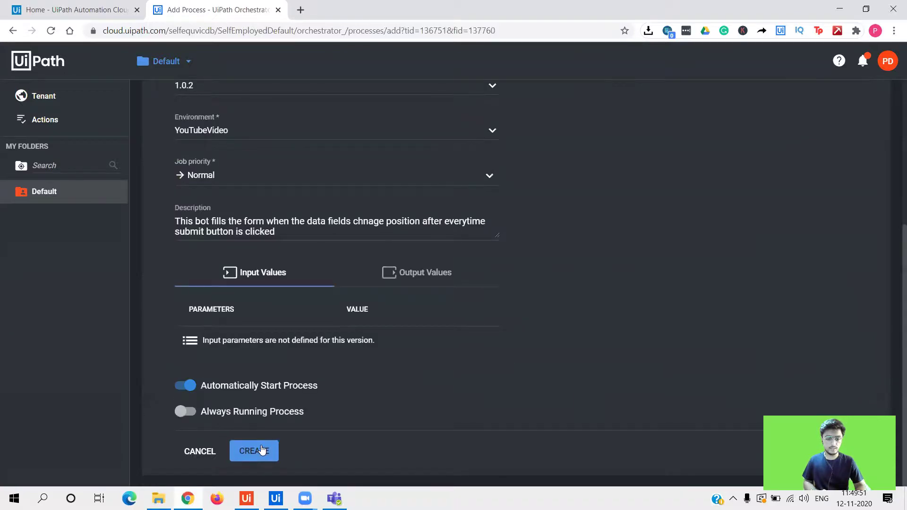
scroll(894, 286, up, 3)
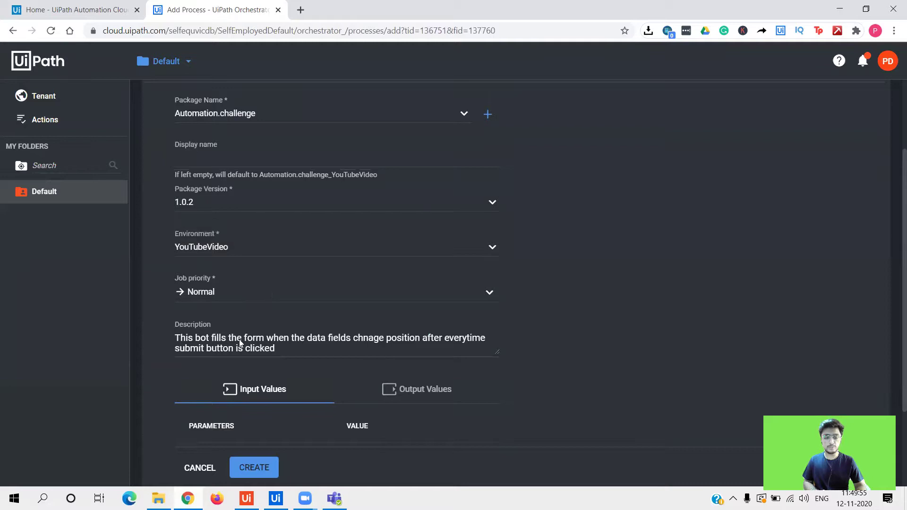
click(246, 460)
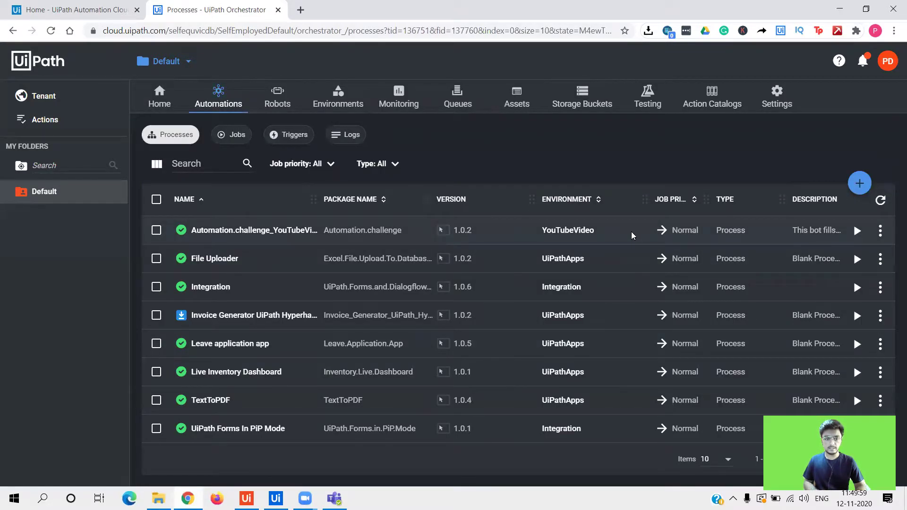
Check the robots offered in the job start settings of the Automation.challenge process, exit without starting, and minimize the browser.
click(858, 232)
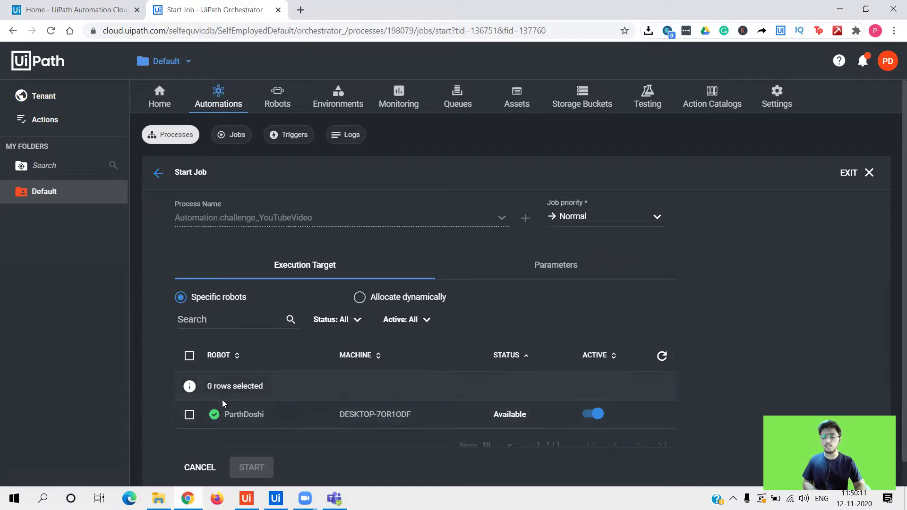
click(870, 172)
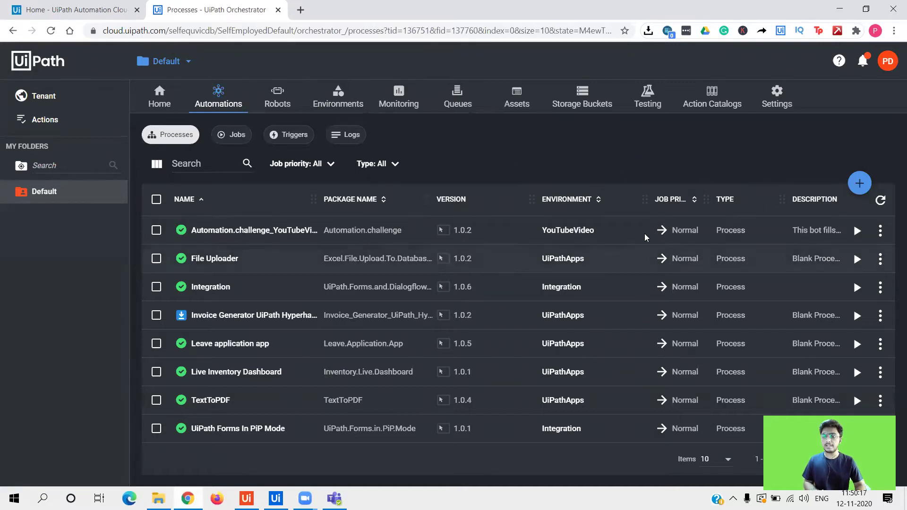
click(839, 8)
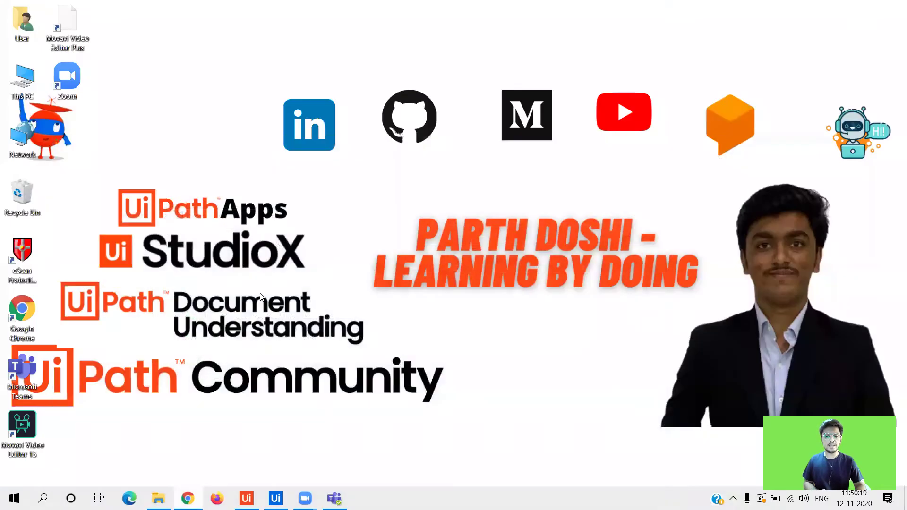